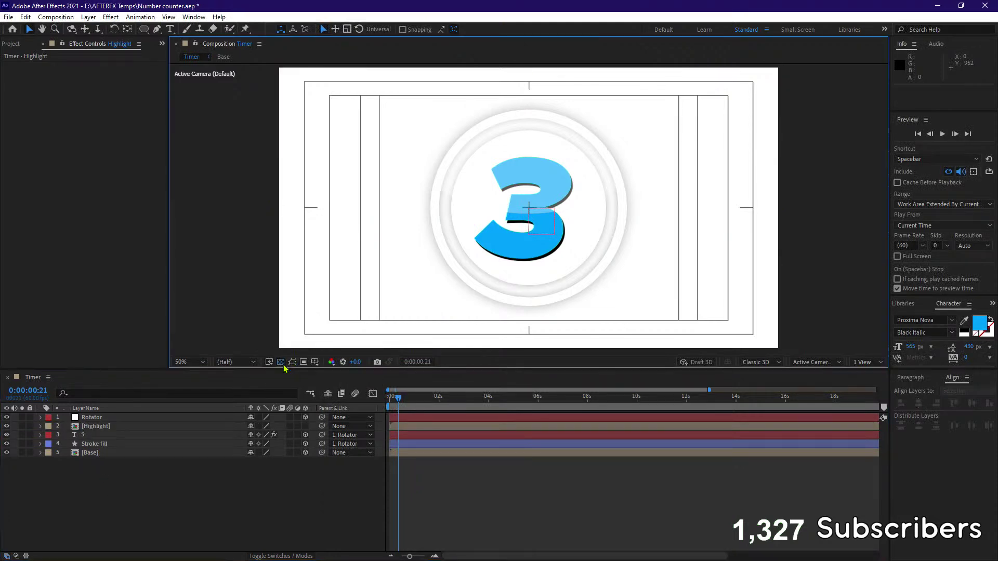
Add a black 1920 × 1080 px solid beneath the Base layer and hide it.
{"action": "left_click", "coordinate": [280, 362]}
{"action": "left_click", "coordinate": [280, 362]}
{"action": "left_click", "coordinate": [88, 16]}
{"action": "mouse_move", "coordinate": [156, 28]}
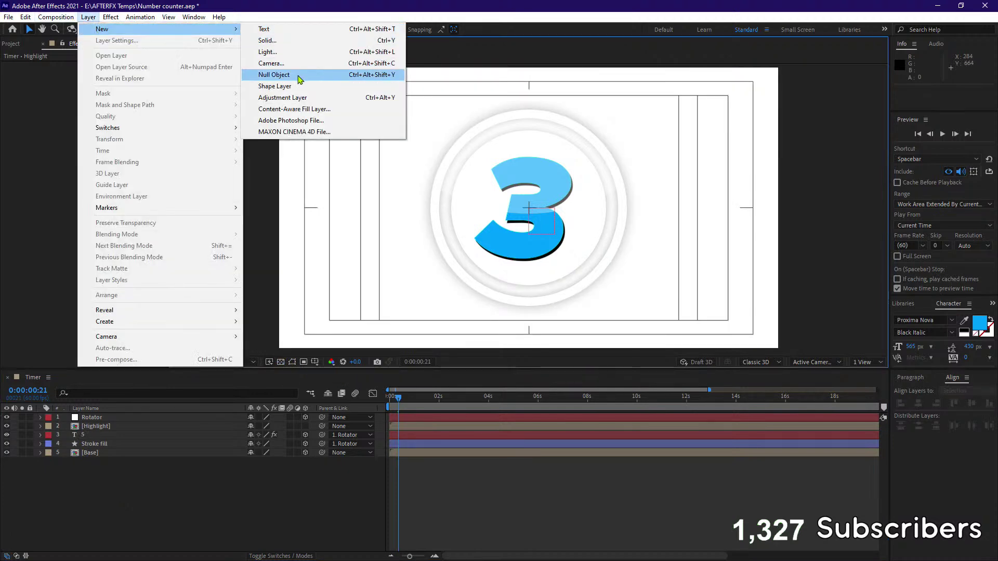
{"action": "left_click", "coordinate": [280, 40]}
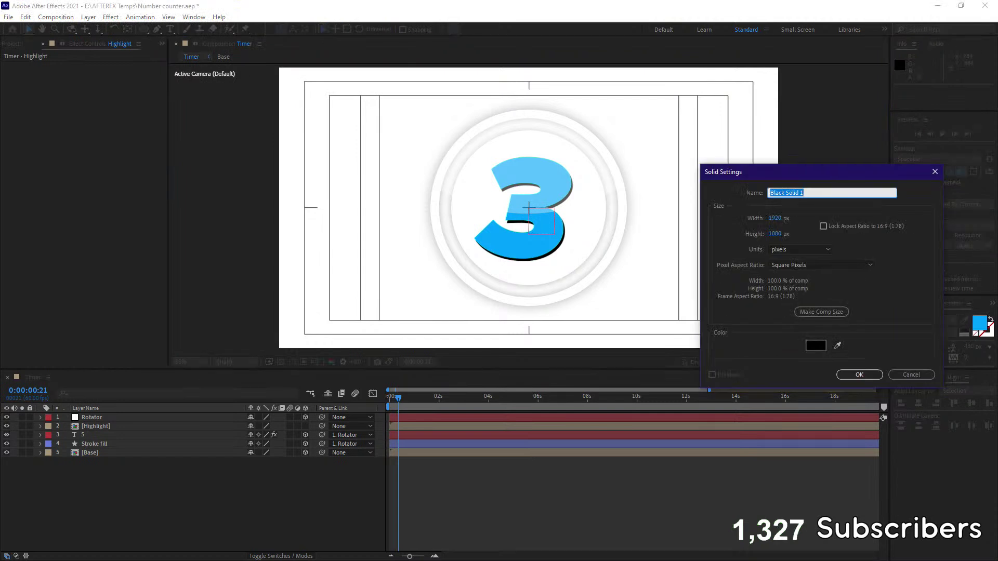
{"action": "left_click", "coordinate": [861, 375]}
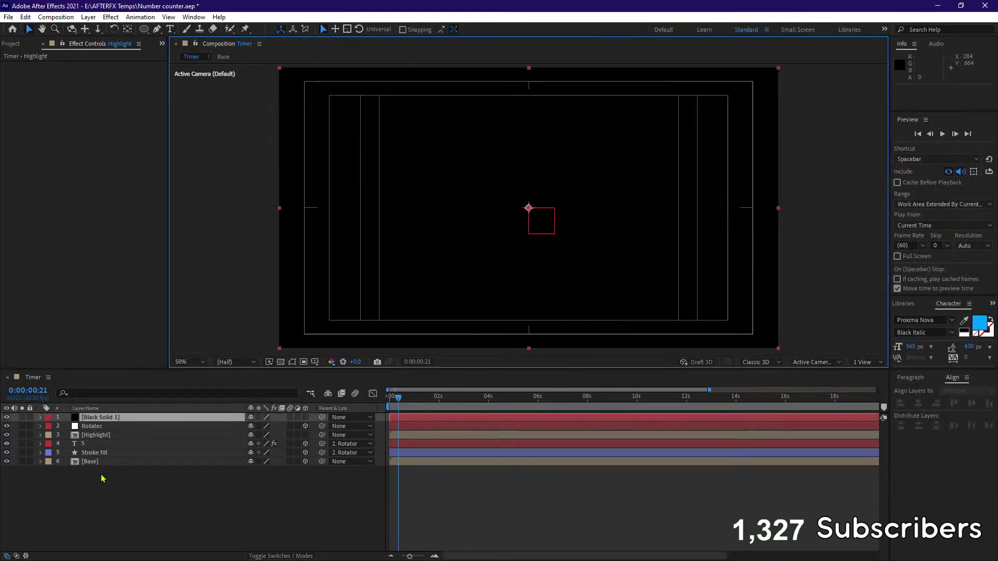
{"action": "left_click_drag", "start_coordinate": [88, 417], "coordinate": [103, 473]}
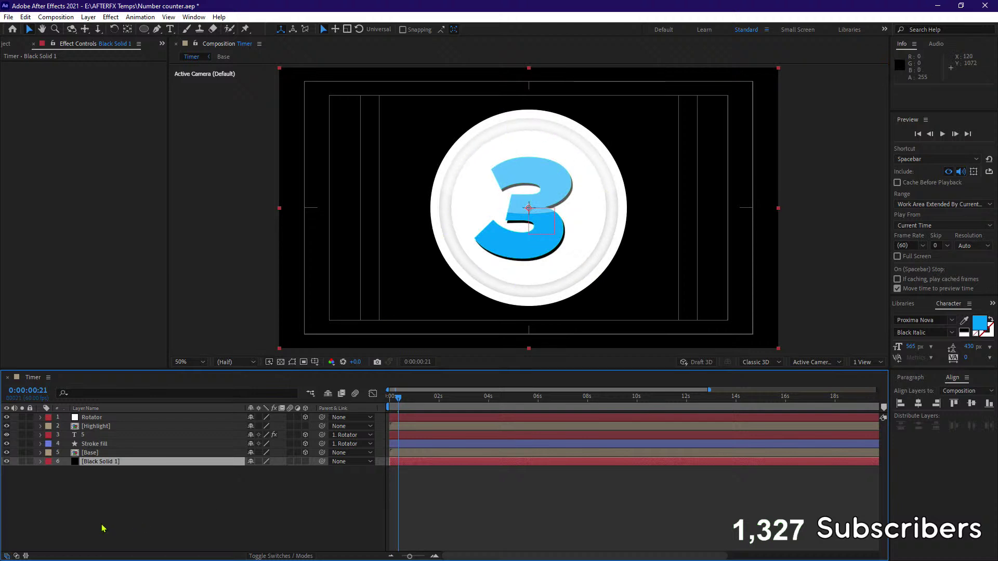
{"action": "left_click", "coordinate": [6, 462]}
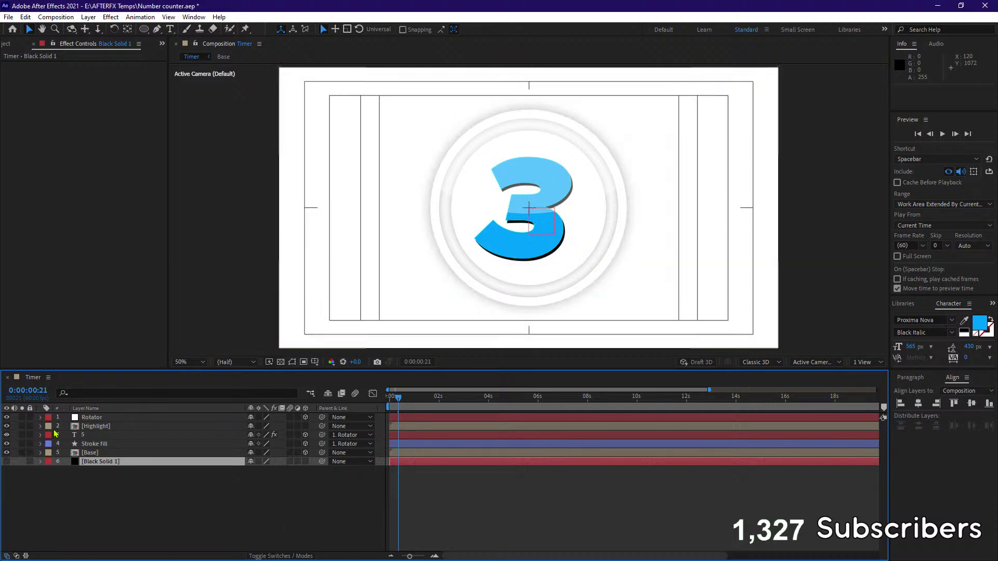
Make the Highlight layer 3D and parent both the Base and Highlight layers to Rotator.
{"action": "left_click", "coordinate": [305, 426]}
{"action": "left_click", "coordinate": [94, 419]}
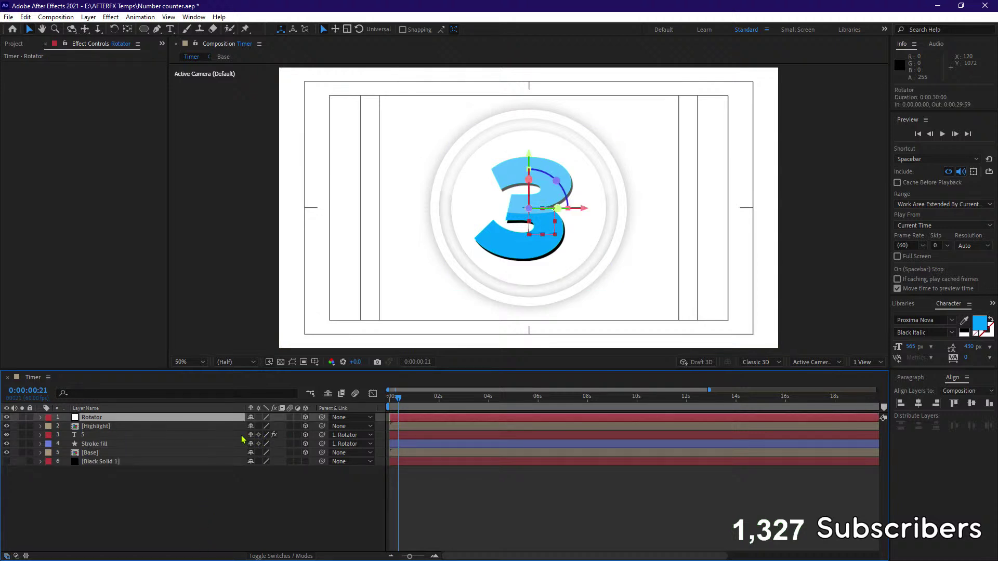
{"action": "left_click", "coordinate": [352, 452]}
{"action": "left_click", "coordinate": [364, 478]}
{"action": "left_click", "coordinate": [370, 427]}
{"action": "left_click", "coordinate": [364, 452]}
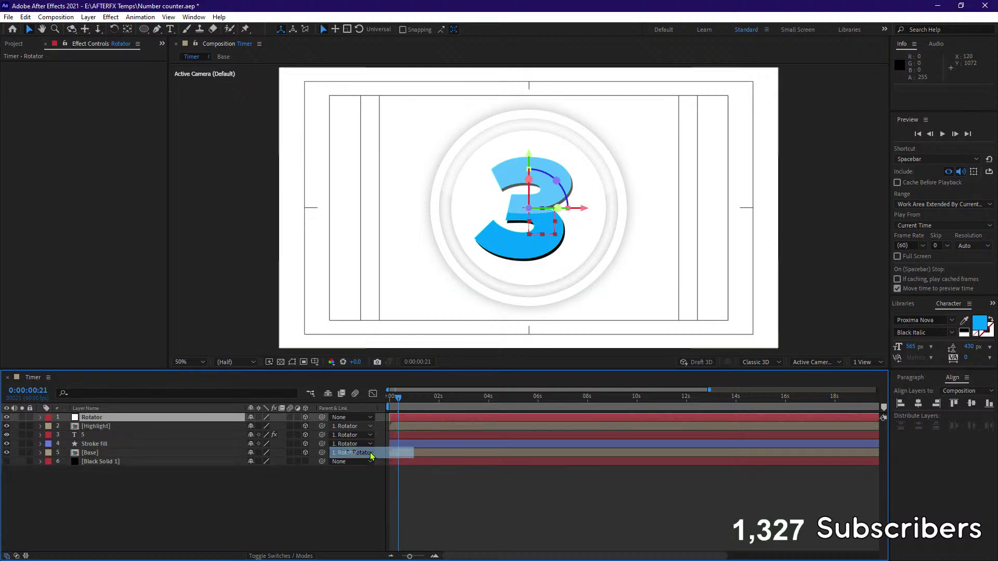
{"action": "left_click", "coordinate": [268, 492]}
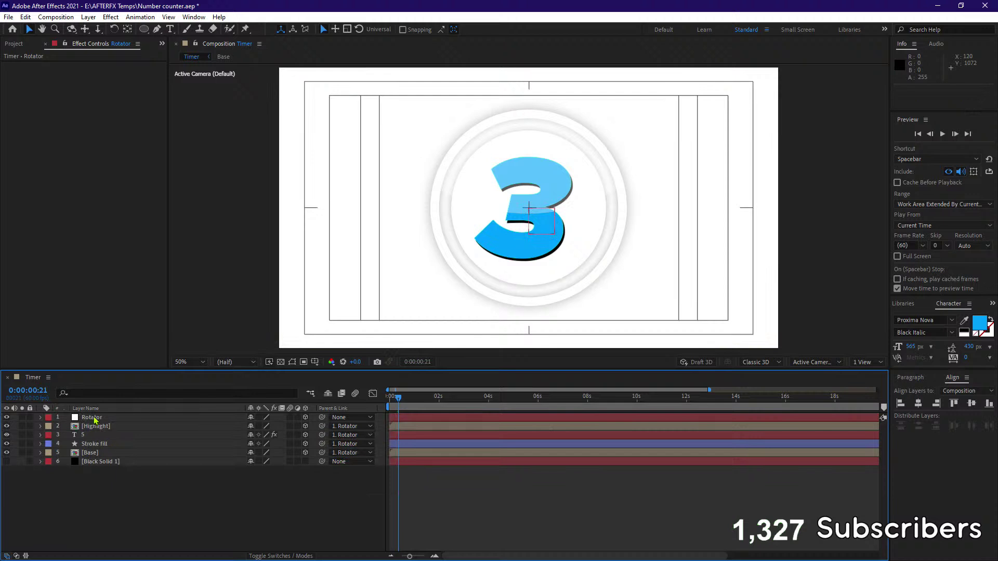
Reveal the Rotator layer's rotation properties and set its Y Rotation to 180°.
{"action": "left_click", "coordinate": [109, 418]}
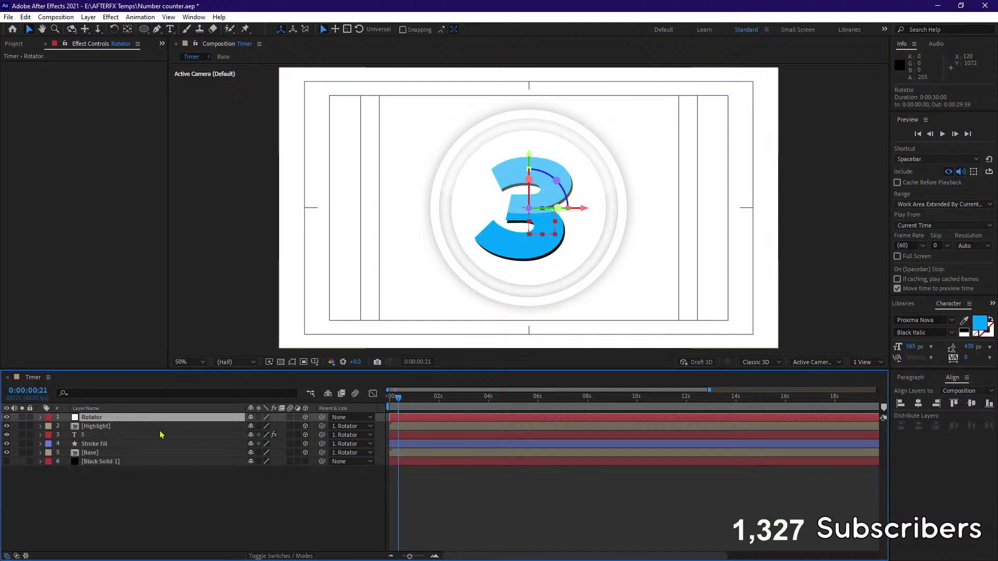
{"action": "key", "text": "r"}
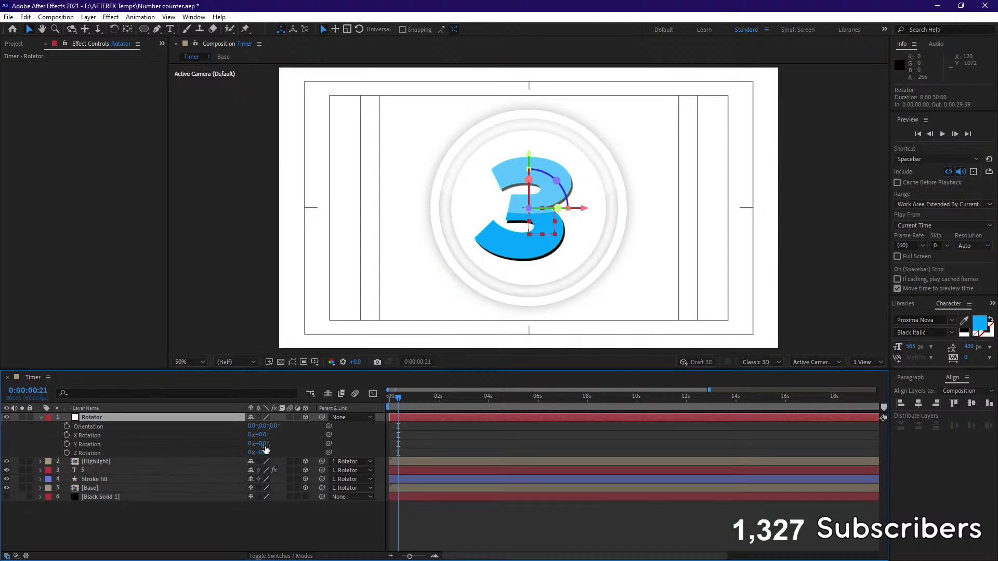
{"action": "left_click", "coordinate": [264, 444]}
{"action": "type", "text": "180"}
{"action": "key", "text": "Return"}
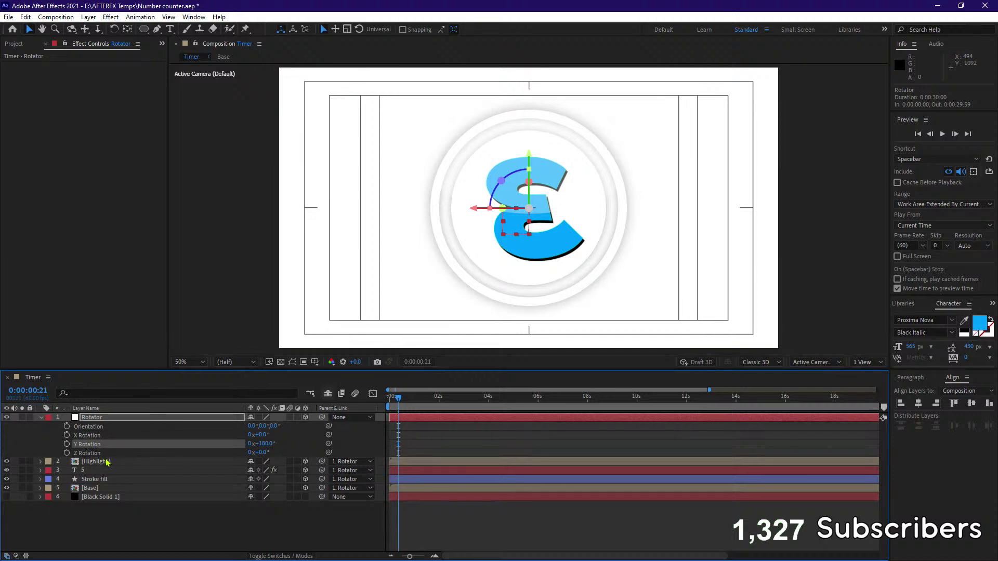
Reset the Rotator's Y Rotation to 0° and return it to 180° to compare front and back.
{"action": "left_click", "coordinate": [263, 444]}
{"action": "type", "text": "0"}
{"action": "left_click", "coordinate": [165, 525]}
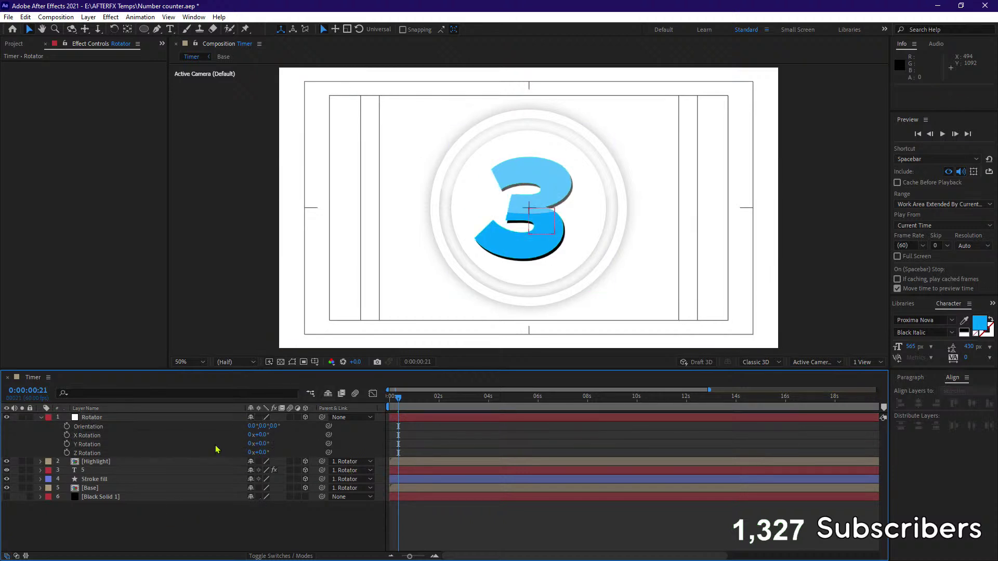
{"action": "left_click", "coordinate": [260, 443]}
{"action": "type", "text": "180"}
{"action": "key", "text": "Return"}
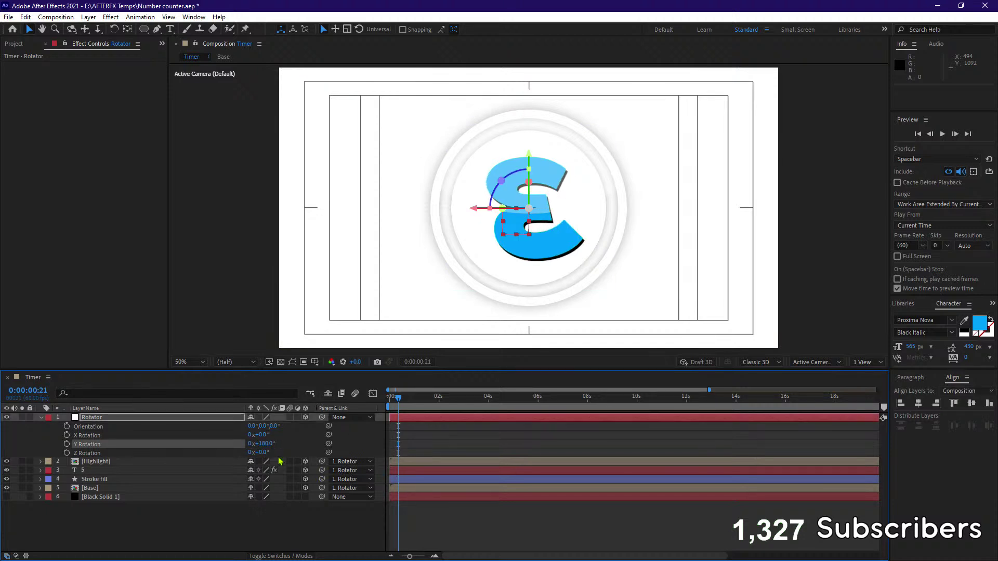
Set the Rotator's Y Rotation to one full revolution (1x+0°), and then to 1x+180°.
{"action": "left_click", "coordinate": [252, 443]}
{"action": "type", "text": "1"}
{"action": "key", "text": "Tab"}
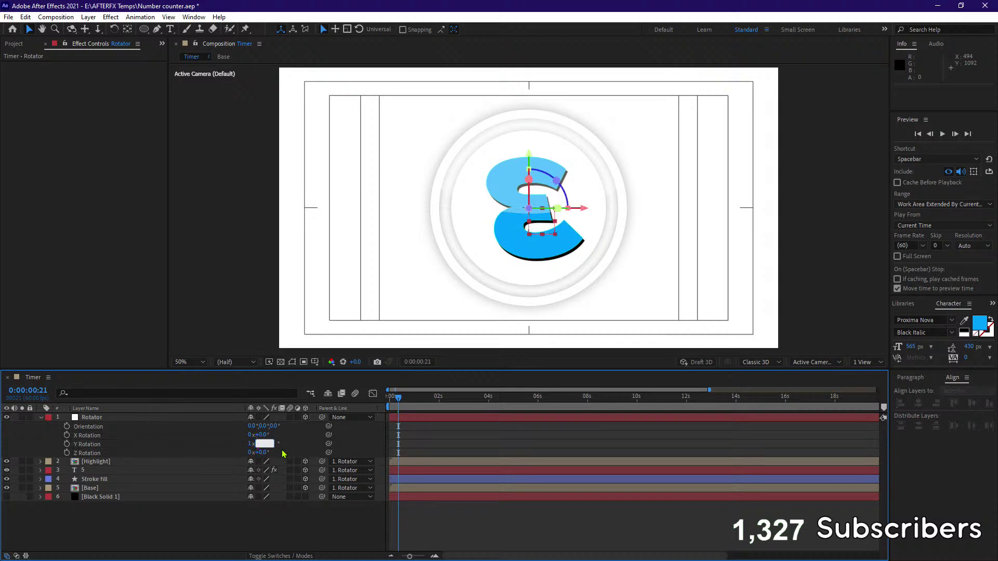
{"action": "type", "text": "0"}
{"action": "key", "text": "Return"}
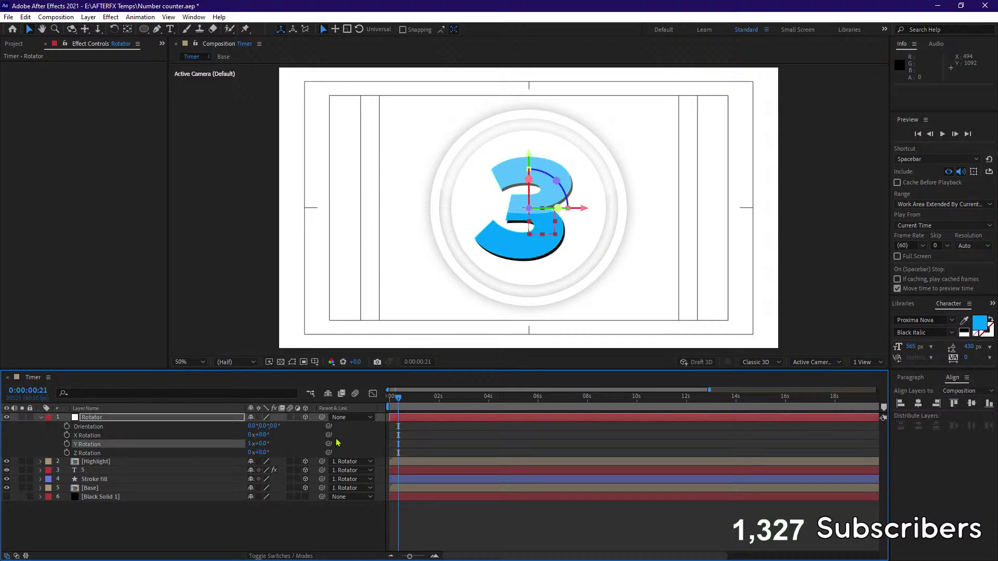
{"action": "left_click", "coordinate": [269, 444]}
{"action": "type", "text": "180"}
{"action": "key", "text": "Return"}
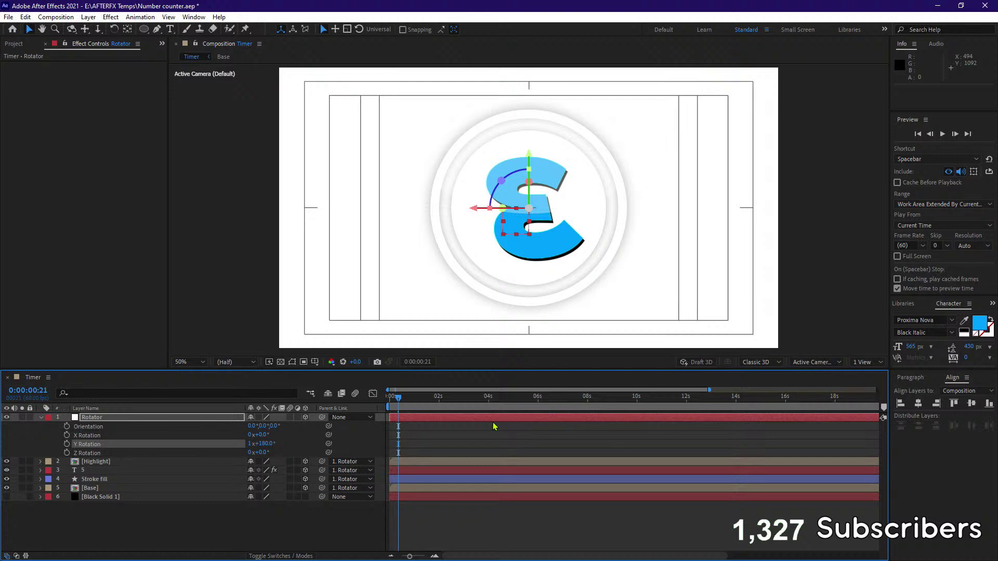
Scrub the timeline to 0:00:04:11 and back to 0:00:01:18, examining the number, stroke fill and highlight on the flipped side.
{"action": "left_click_drag", "start_coordinate": [399, 399], "coordinate": [450, 401]}
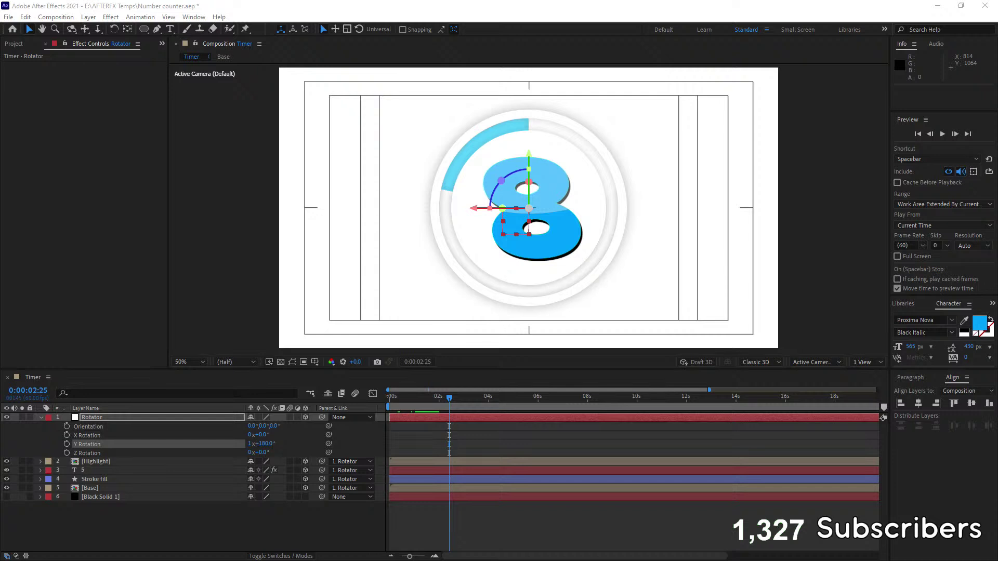
{"action": "left_click", "coordinate": [452, 398]}
{"action": "left_click_drag", "start_coordinate": [463, 399], "coordinate": [493, 403]}
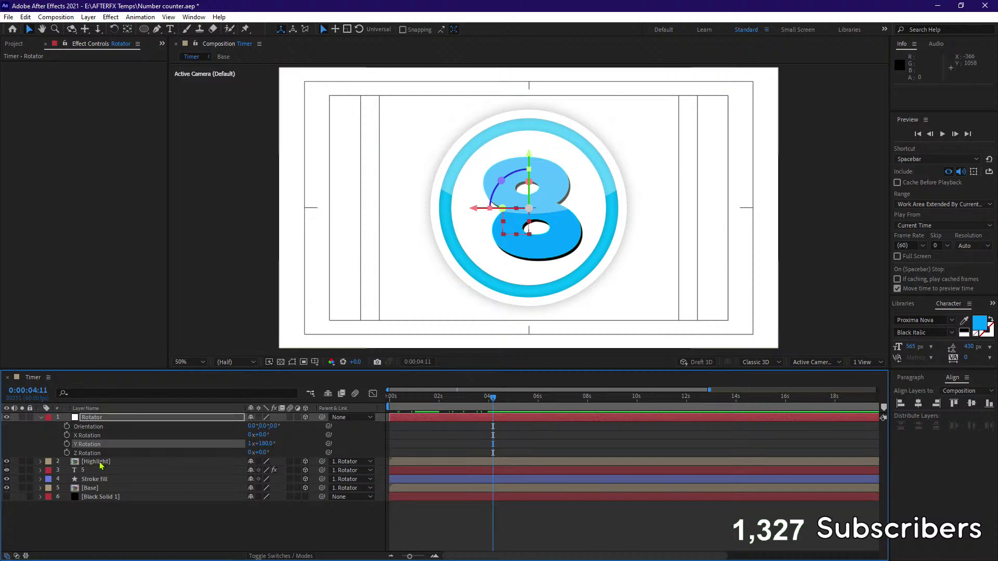
{"action": "left_click", "coordinate": [93, 479]}
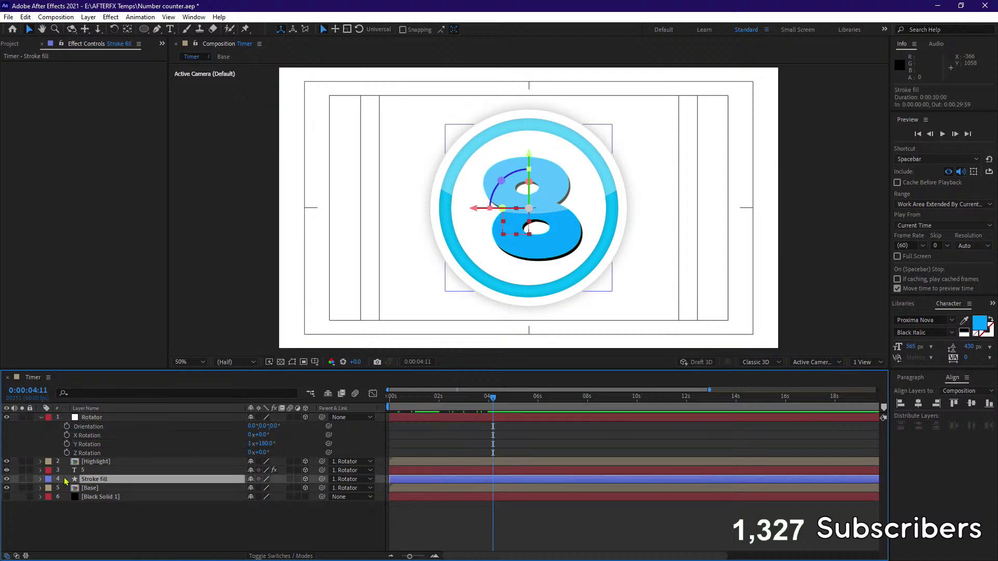
{"action": "left_click", "coordinate": [99, 463]}
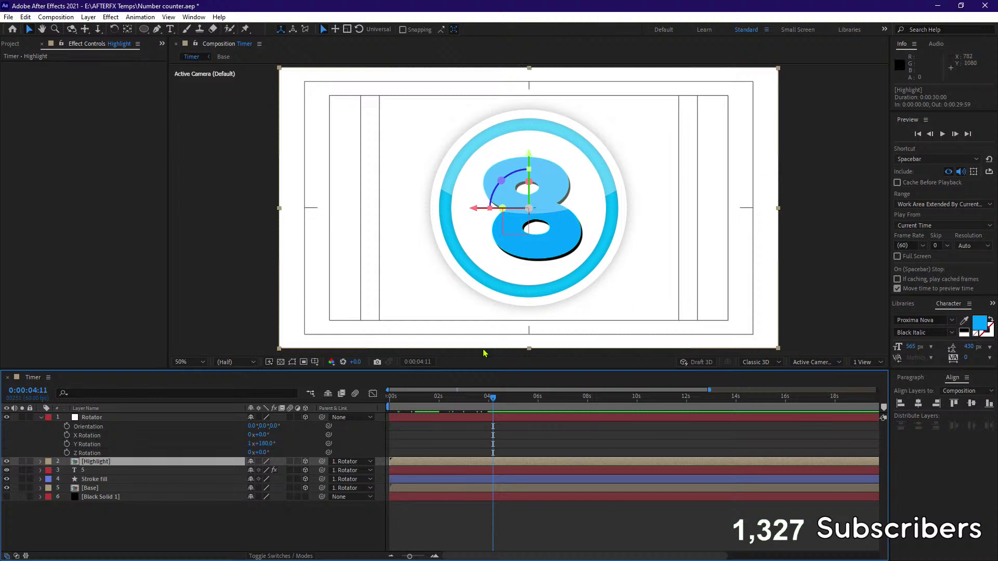
{"action": "left_click", "coordinate": [128, 537]}
{"action": "left_click_drag", "start_coordinate": [495, 397], "coordinate": [422, 402]}
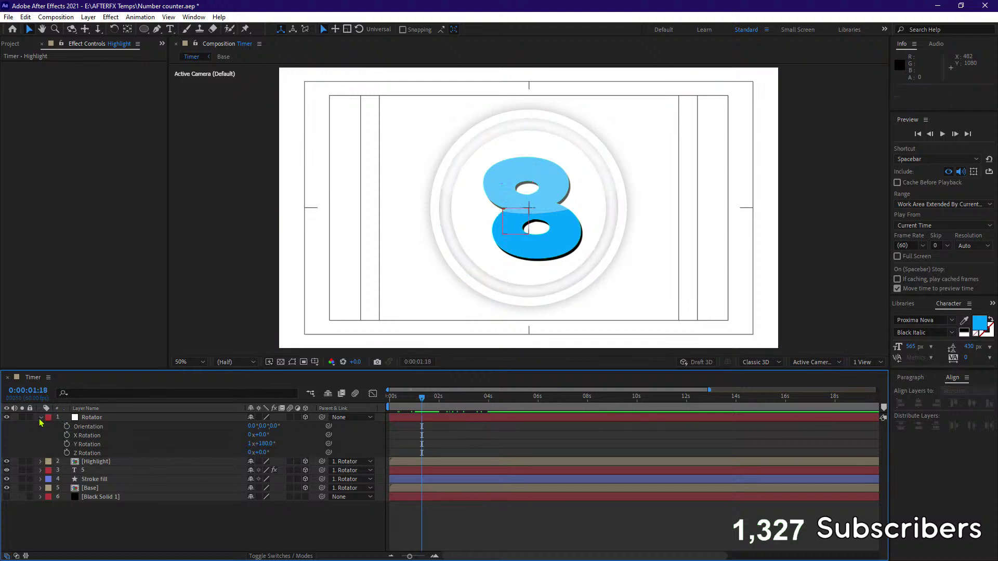
Collapse the Rotator's properties and examine the number text layer's source text expression, Point Control effect and transform values.
{"action": "left_click", "coordinate": [42, 418]}
{"action": "left_click", "coordinate": [96, 419]}
{"action": "left_click", "coordinate": [82, 435]}
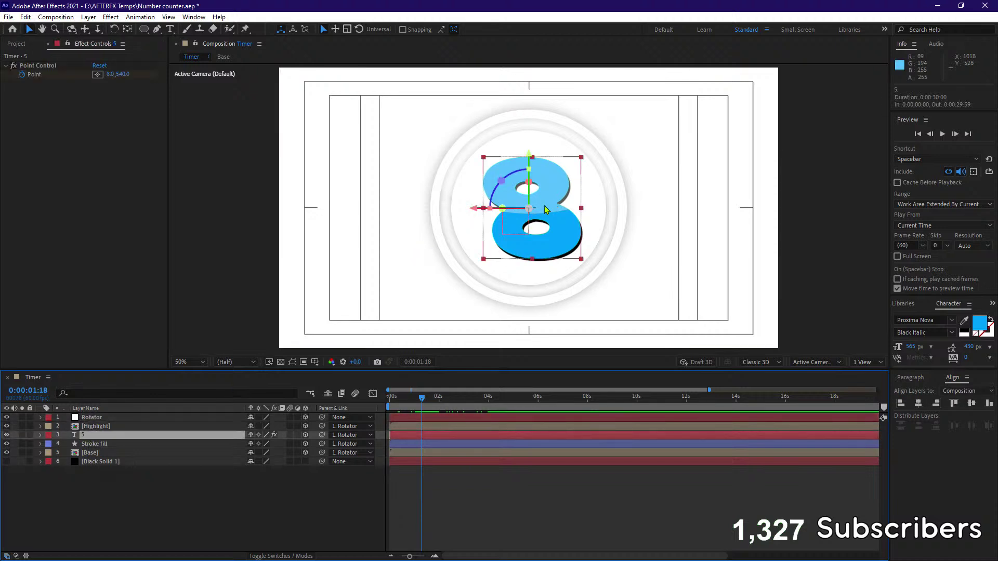
{"action": "left_click", "coordinate": [41, 436]}
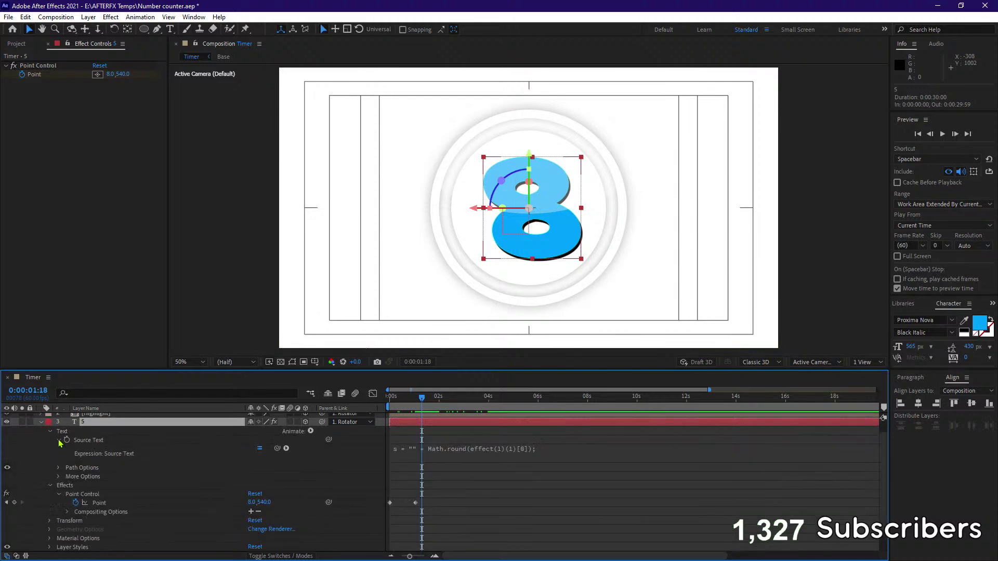
{"action": "left_click", "coordinate": [59, 442]}
{"action": "left_click", "coordinate": [51, 432]}
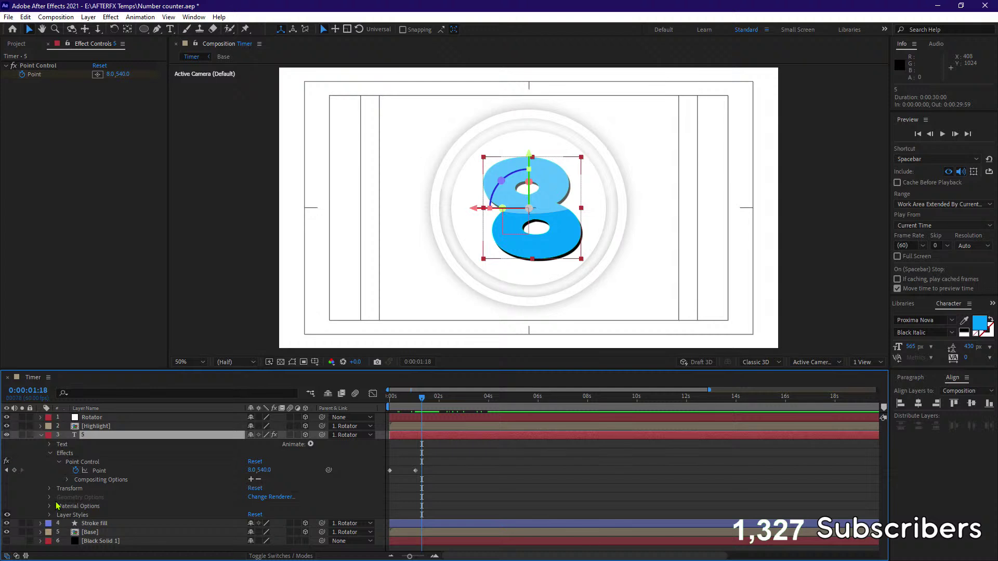
{"action": "left_click", "coordinate": [50, 489]}
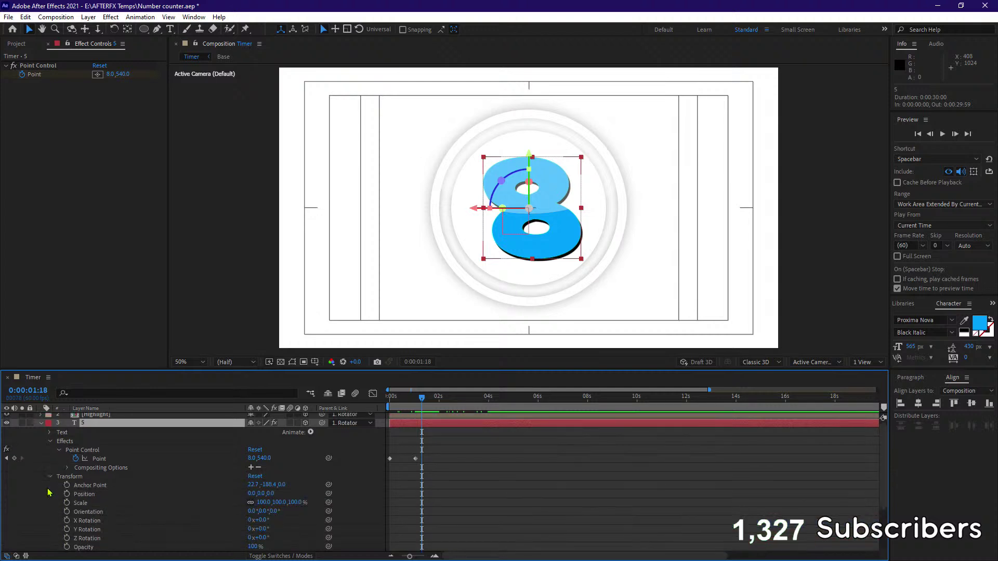
{"action": "left_click", "coordinate": [41, 423]}
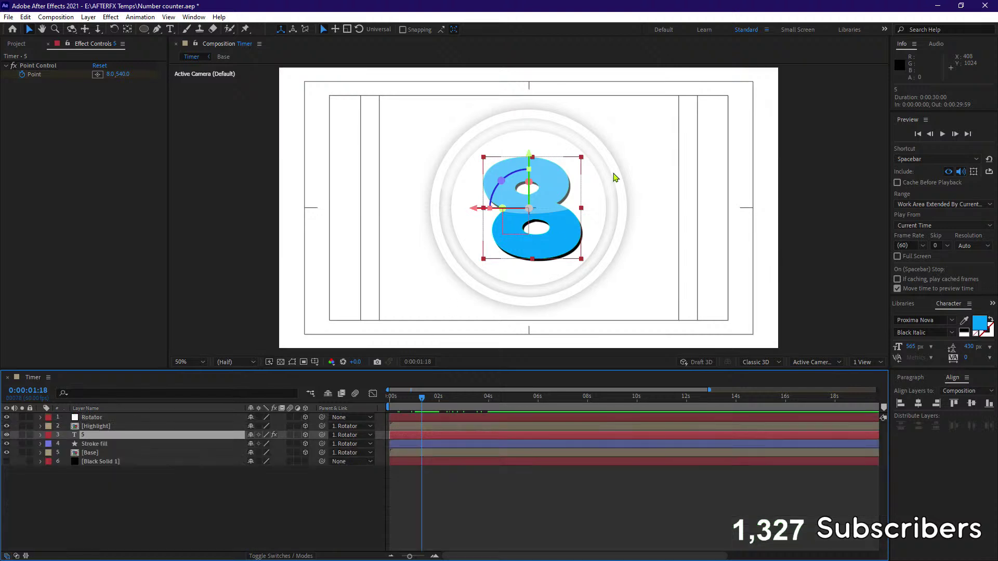
Flip the number text layer horizontally so it reads correctly at the Rotator's 180° side.
{"action": "right_click", "coordinate": [131, 438]}
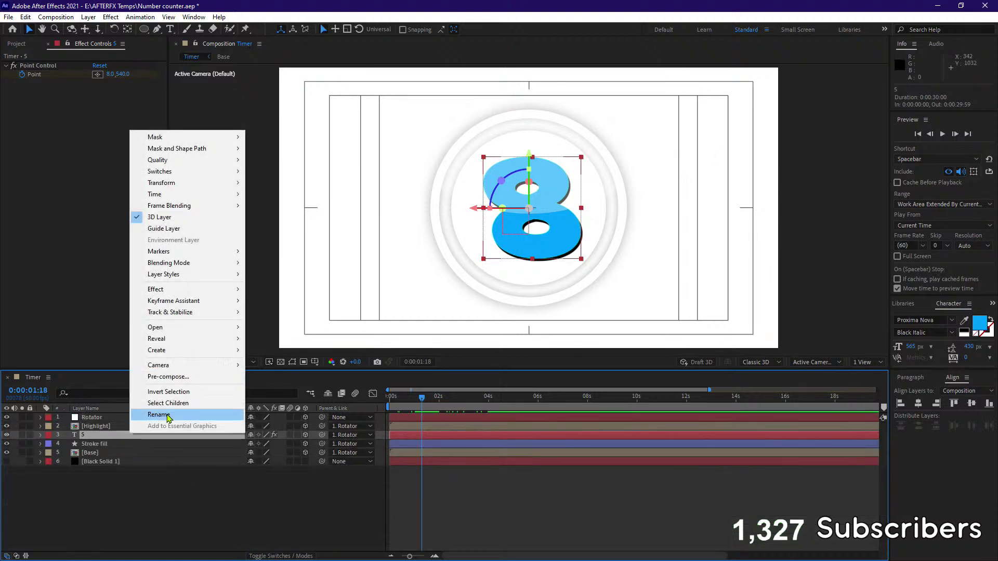
{"action": "mouse_move", "coordinate": [196, 183]}
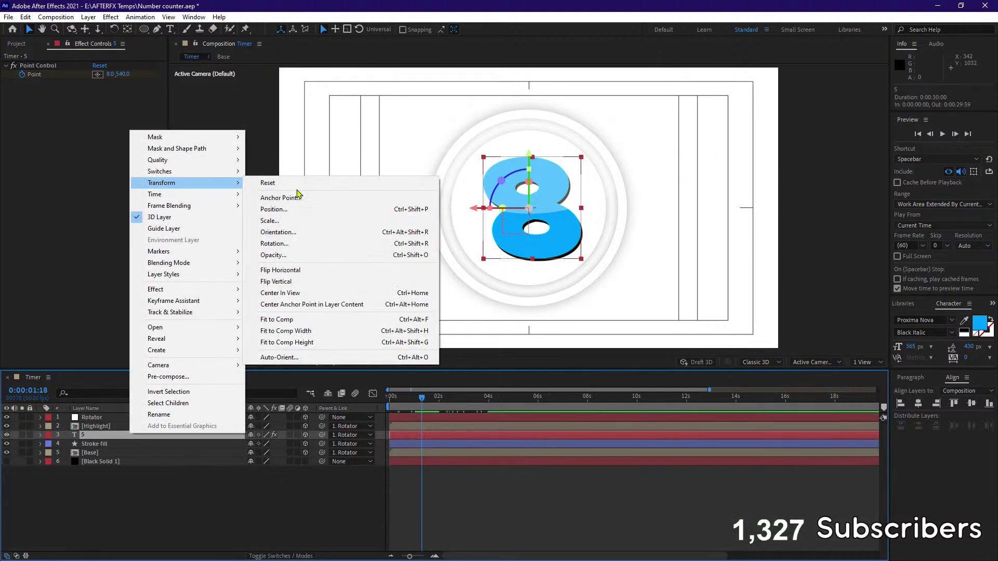
{"action": "left_click", "coordinate": [292, 270]}
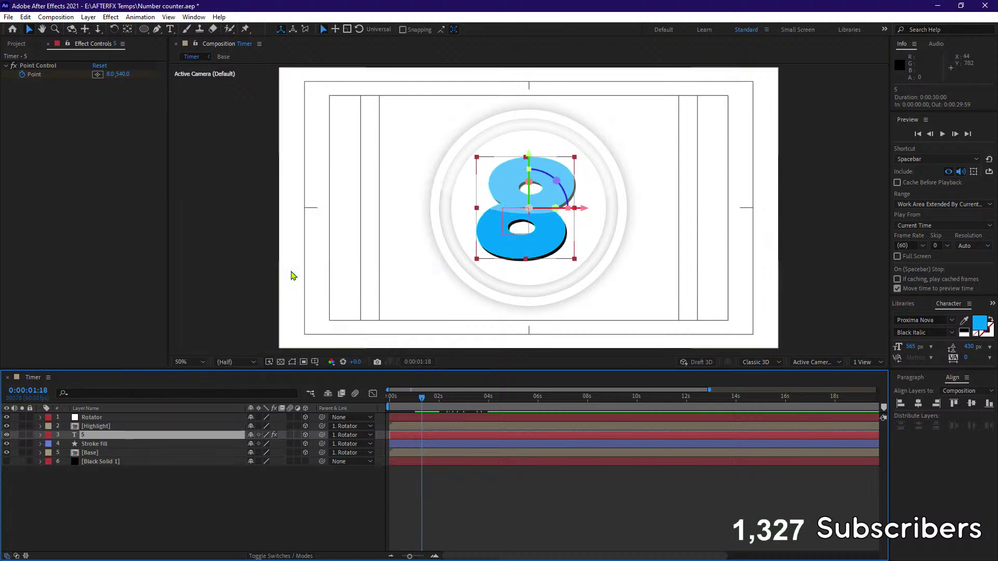